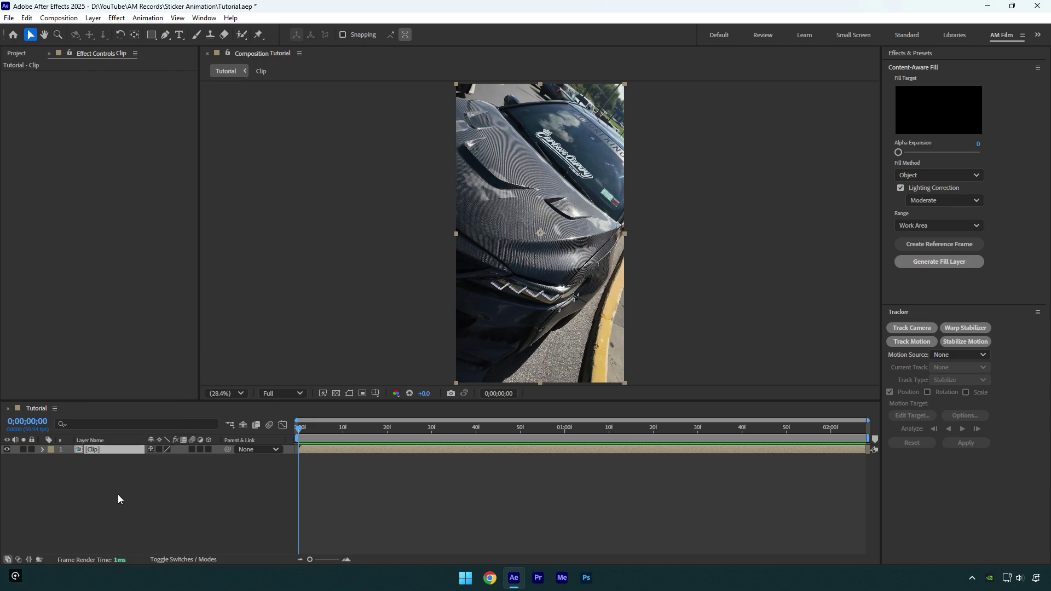
# Rename the clip layer to Original and duplicate it as a layer named Clean.
pyautogui.rightClick(99, 450)
pyautogui.click(137, 419)
pyautogui.write('Original')
pyautogui.press('Return')
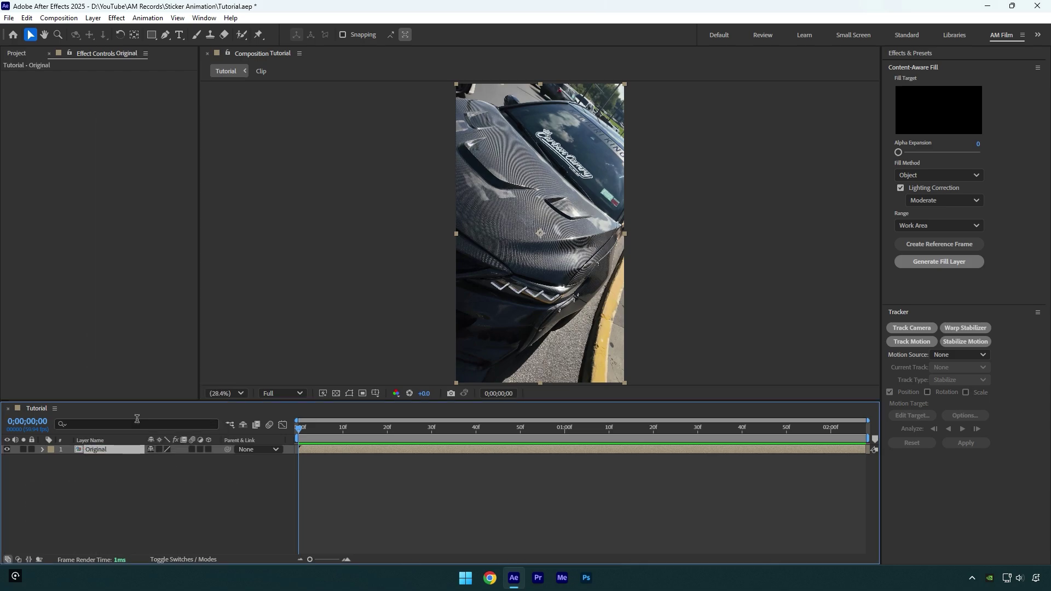
pyautogui.hotkey('ctrl', 'd')
pyautogui.rightClick(115, 449)
pyautogui.click(132, 446)
pyautogui.write('Clean')
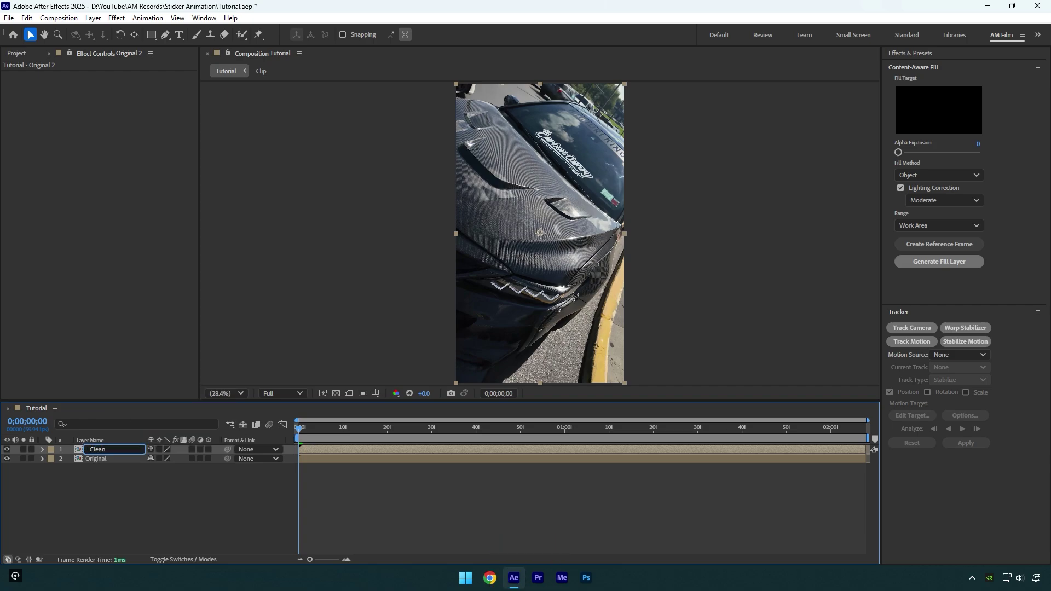
pyautogui.press('Return')
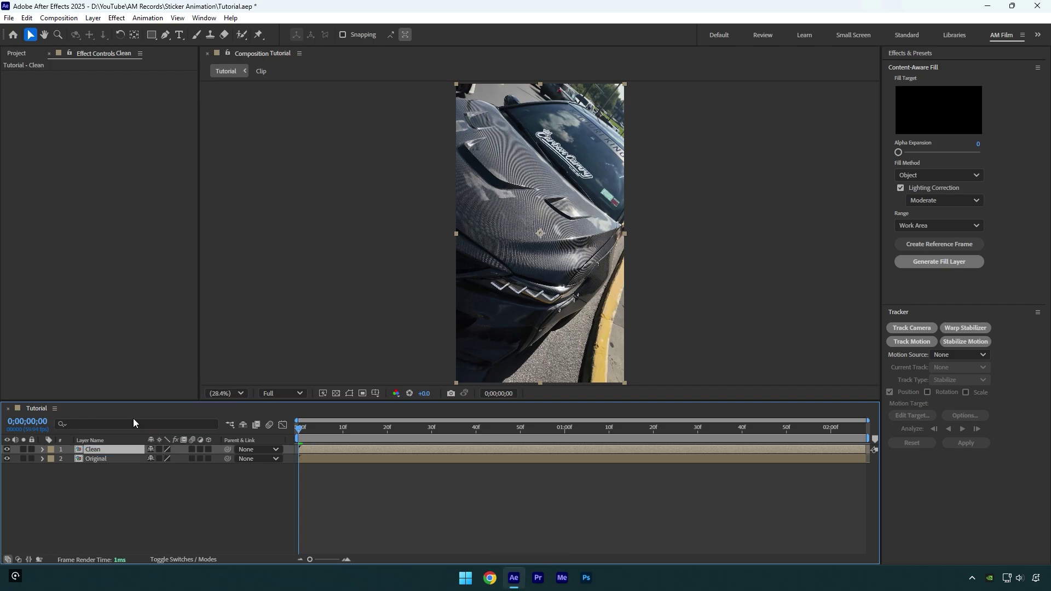
# Trim the Clean layer's out-point to 1 second 16 frames.
pyautogui.moveTo(298, 445); pyautogui.dragTo(633, 446)
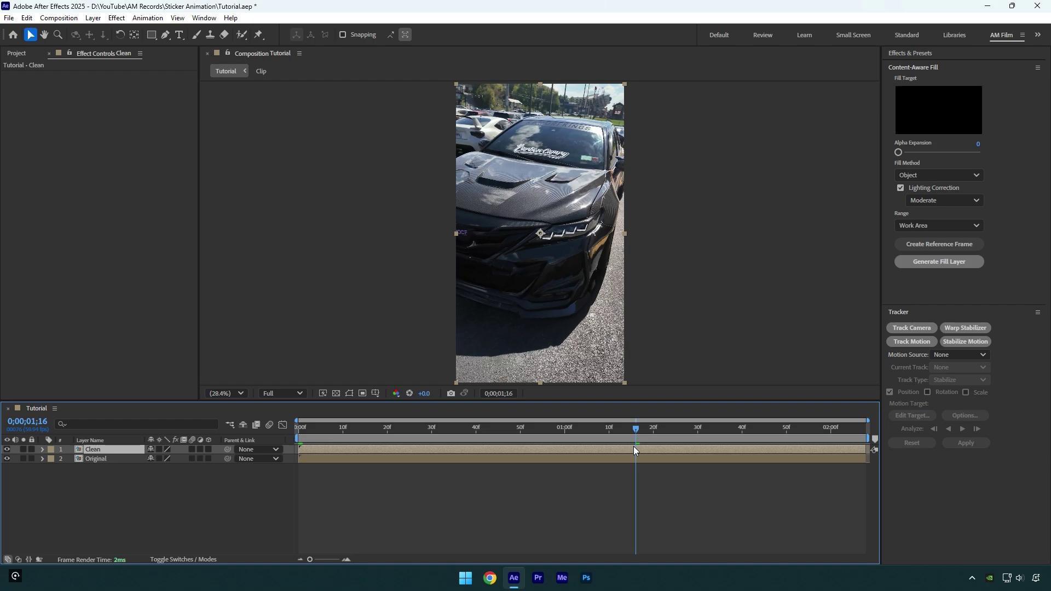
pyautogui.moveTo(868, 451); pyautogui.dragTo(639, 468)
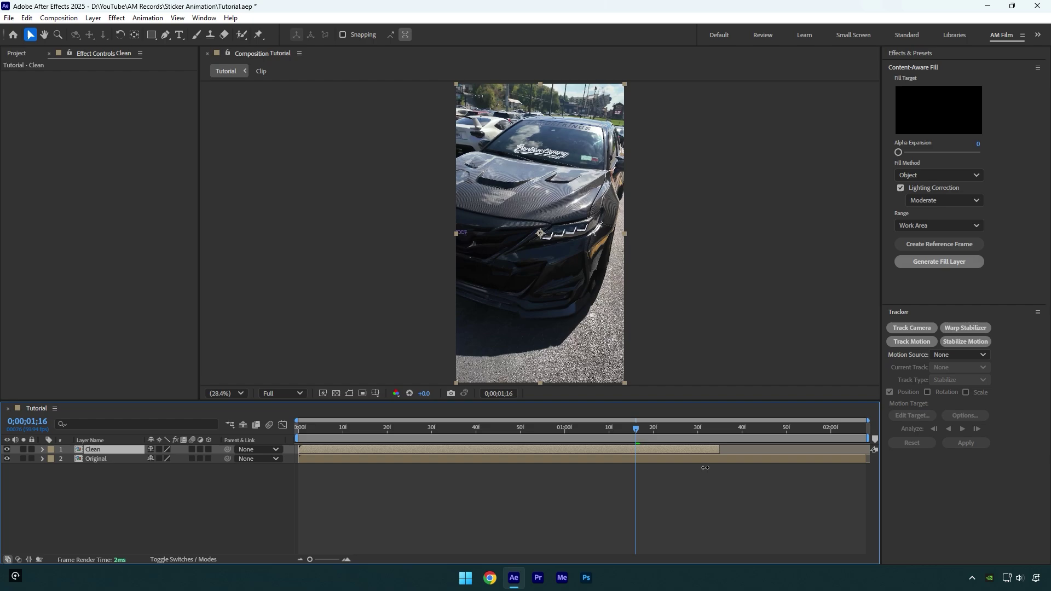
pyautogui.moveTo(633, 424); pyautogui.dragTo(298, 429)
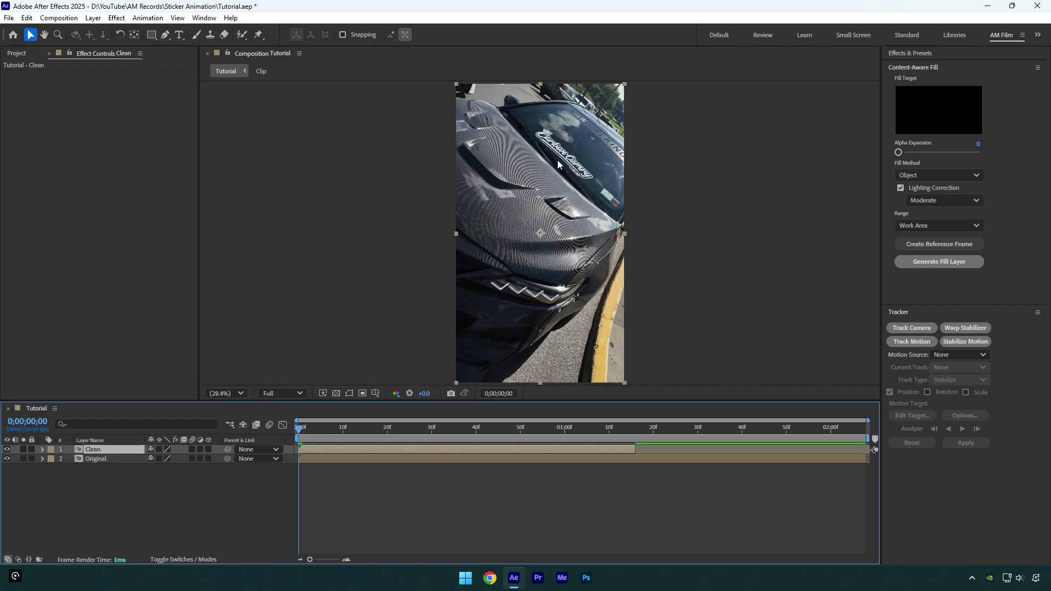
# Apply the Mocha AE effect to the Clean layer and launch Mocha.
pyautogui.hotkey('ctrl', 'space')
pyautogui.write('moc')
pyautogui.press('Return')
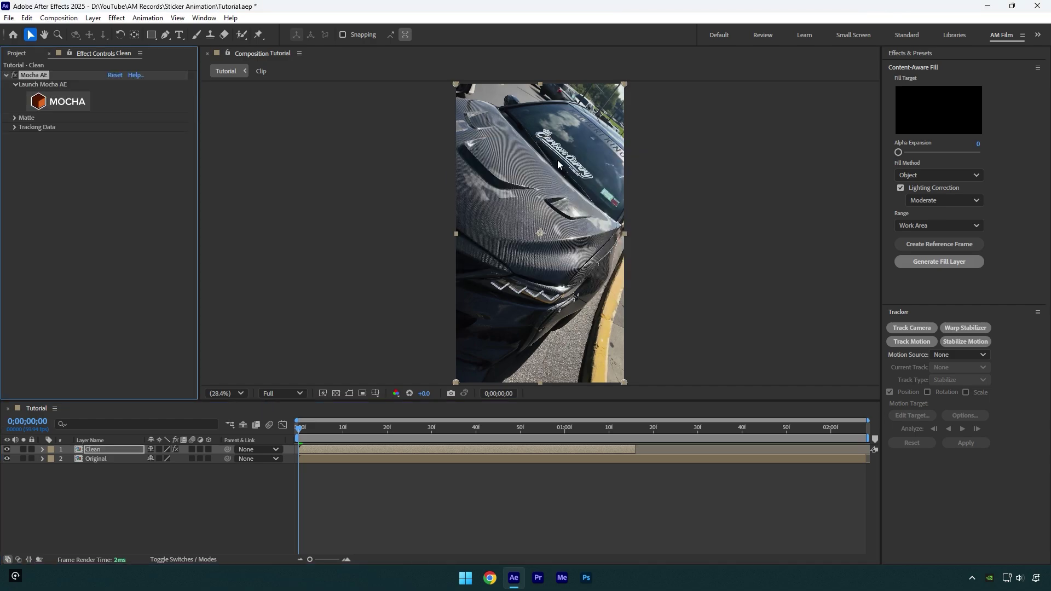
pyautogui.click(73, 102)
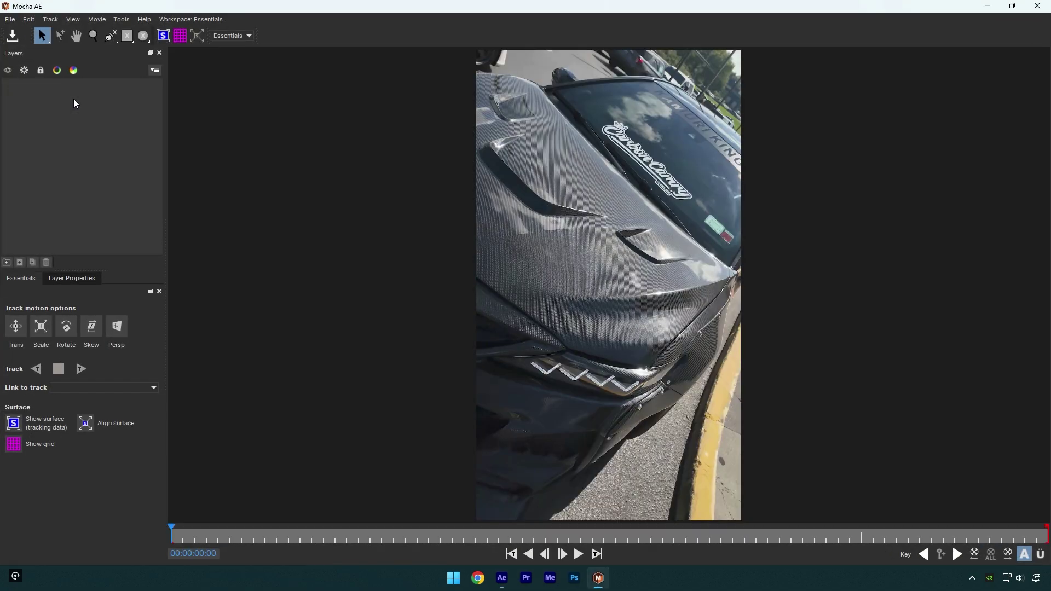
# Draw a closed X-spline around the windshield sticker and track it forward.
pyautogui.click(109, 37)
pyautogui.scroll(2, 607, 284)
pyautogui.click(563, 101)
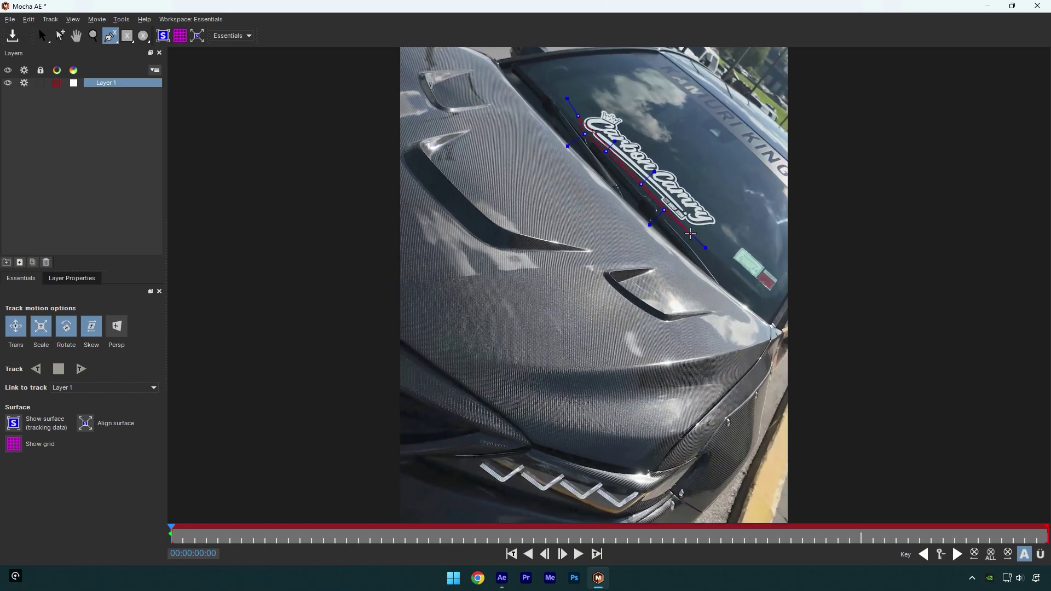
pyautogui.click(731, 193)
pyautogui.click(746, 228)
pyautogui.rightClick(577, 117)
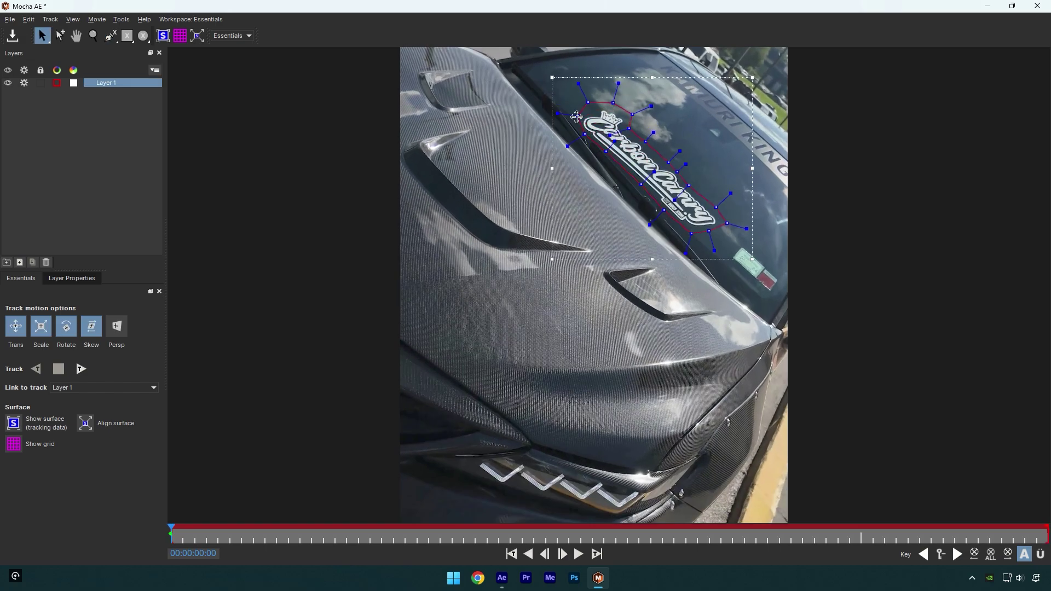
pyautogui.click(86, 369)
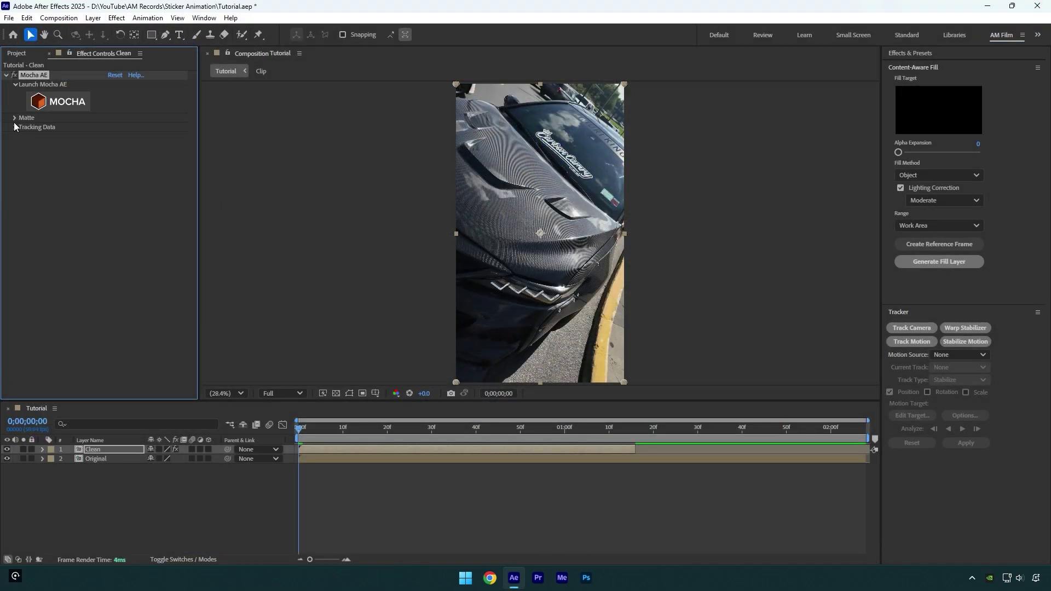
# Create an AE mask from the sticker track and set its mode to Subtract.
pyautogui.click(14, 118)
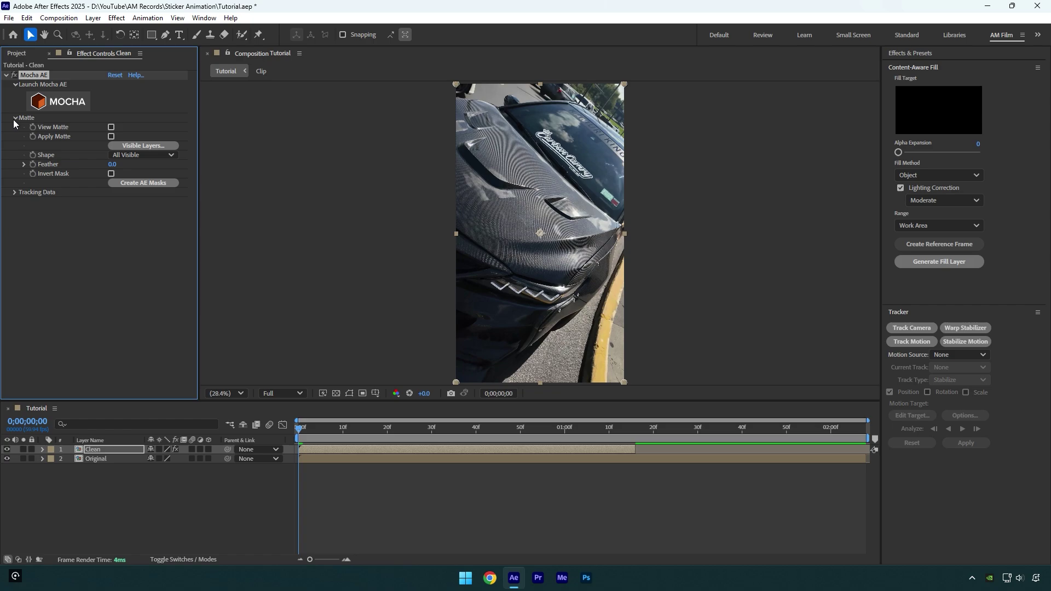
pyautogui.click(135, 182)
pyautogui.press('m')
pyautogui.click(165, 458)
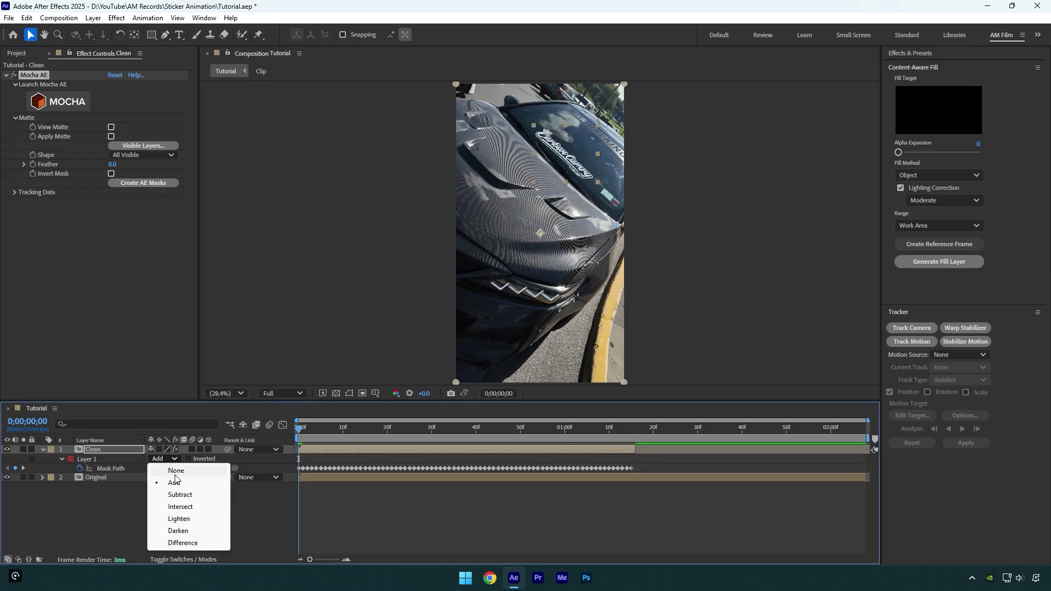
pyautogui.click(183, 493)
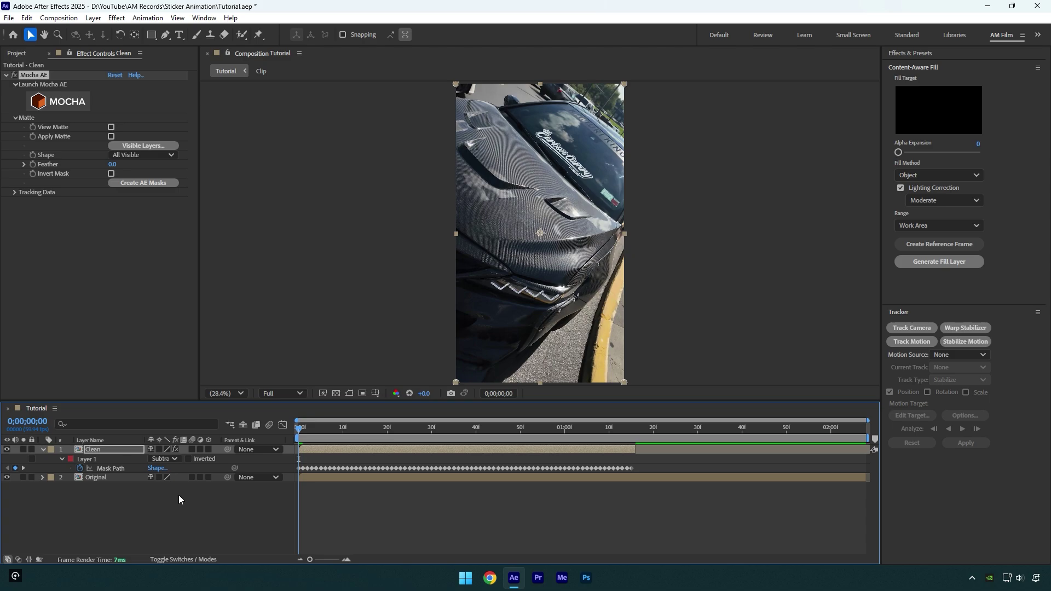
# Hide Original, end the work area at 17 frames, and create a reference frame.
pyautogui.click(7, 477)
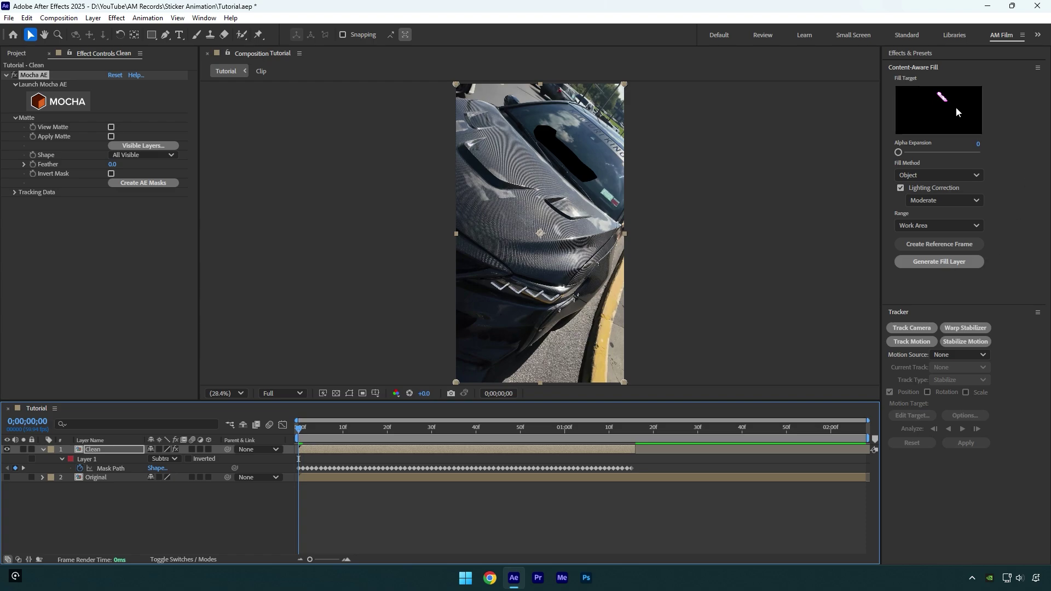
pyautogui.moveTo(865, 440); pyautogui.dragTo(637, 474)
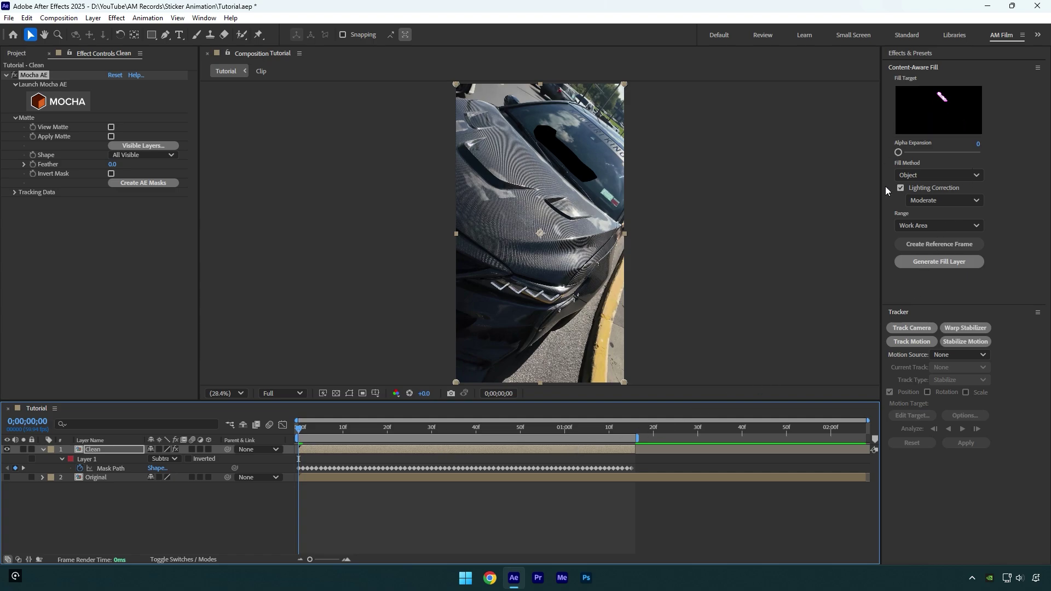
pyautogui.click(957, 245)
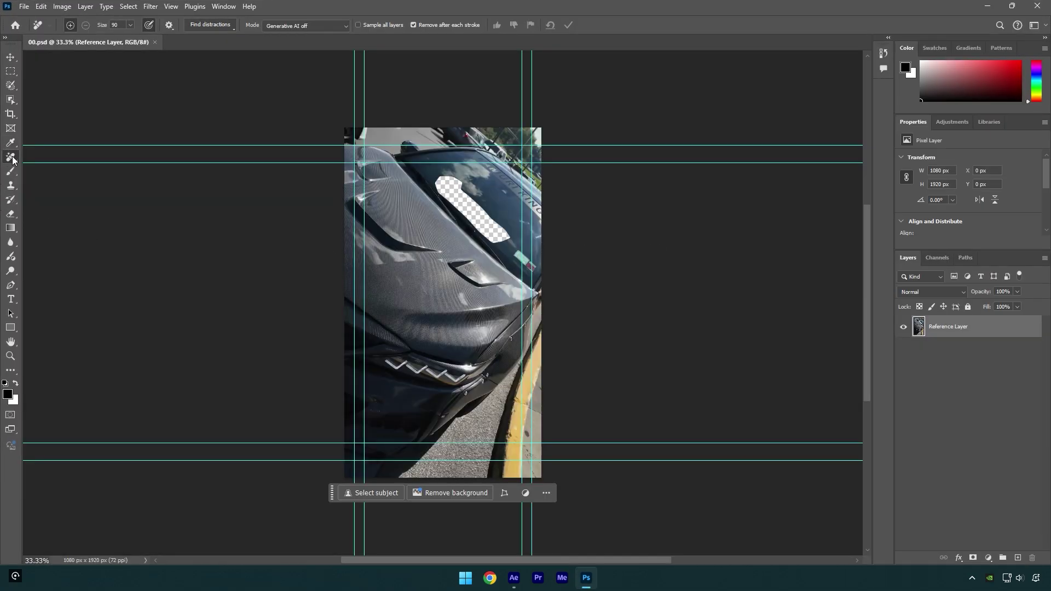
# Fill the transparent windshield patch with the Remove tool and save the reference frame.
pyautogui.moveTo(458, 186)
pyautogui.mouseDown()
pyautogui.moveTo(443, 198)
pyautogui.moveTo(499, 235)
pyautogui.mouseUp()
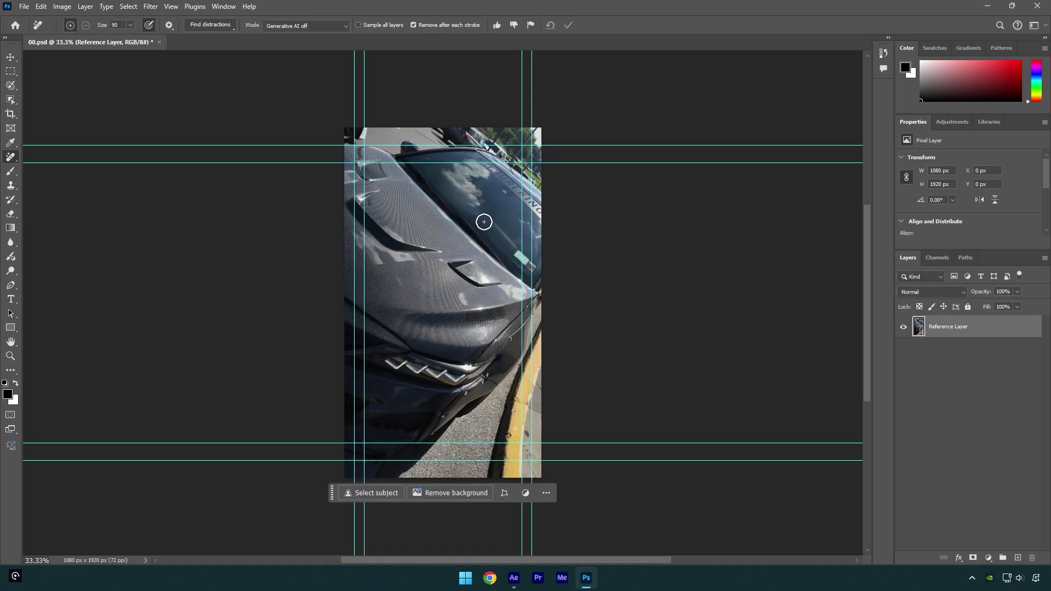
pyautogui.click(25, 7)
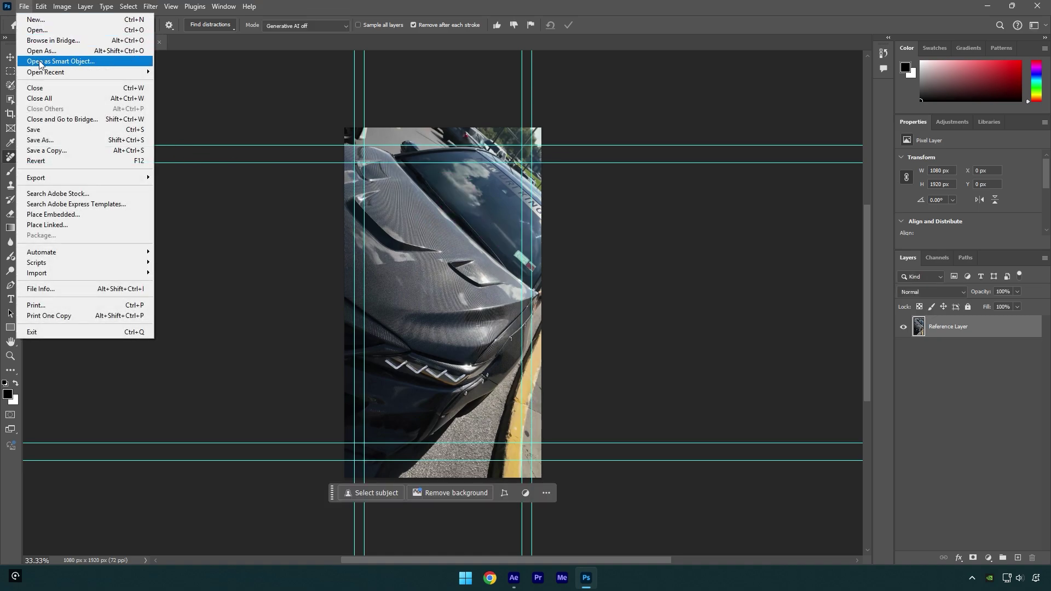
pyautogui.click(42, 128)
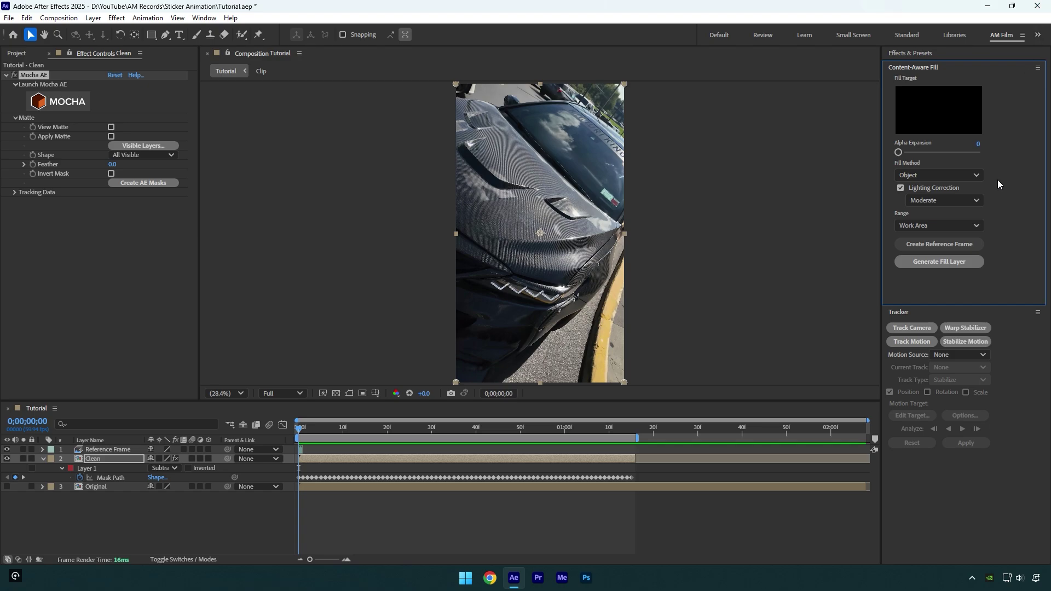
# Generate the Content-Aware Fill layer, preview it, and extend the work area to the comp end.
pyautogui.click(939, 262)
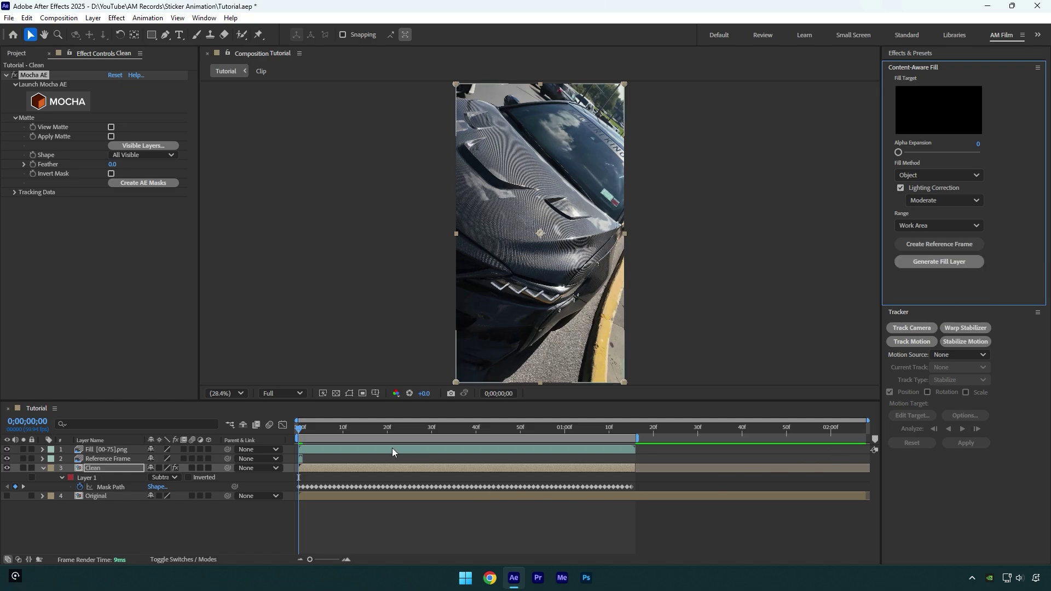
pyautogui.press('space')
pyautogui.moveTo(498, 433); pyautogui.dragTo(428, 435)
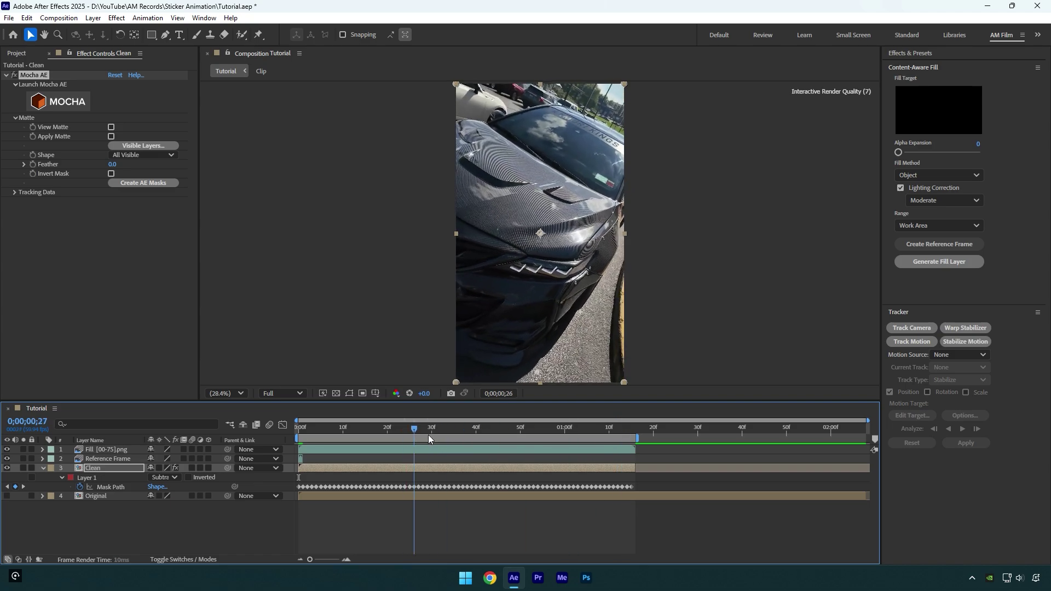
pyautogui.moveTo(636, 441); pyautogui.dragTo(921, 441)
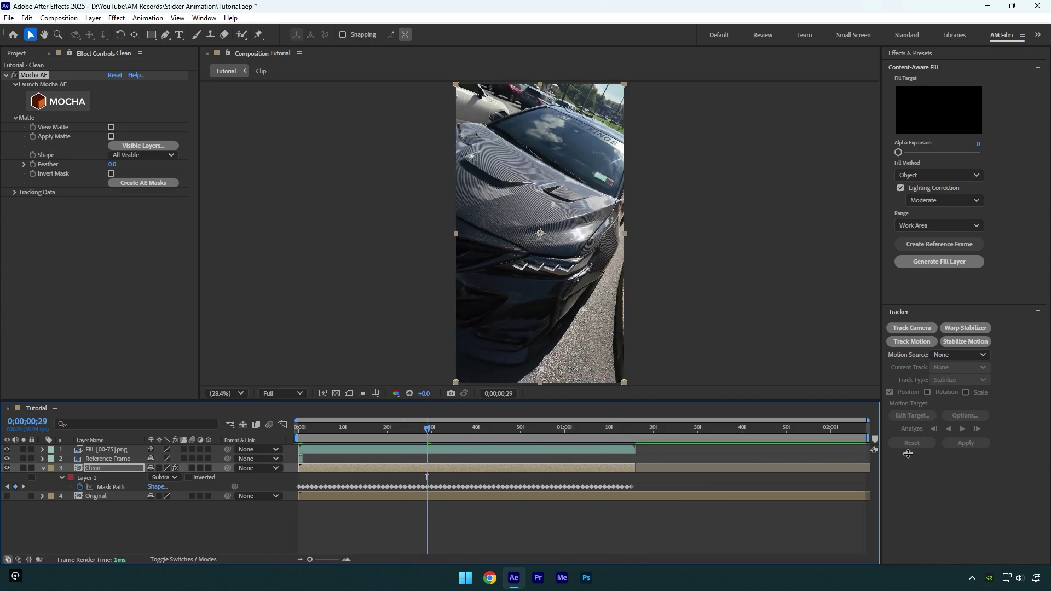
# Show the Original layer and duplicate it to the top of the layer stack.
pyautogui.click(9, 496)
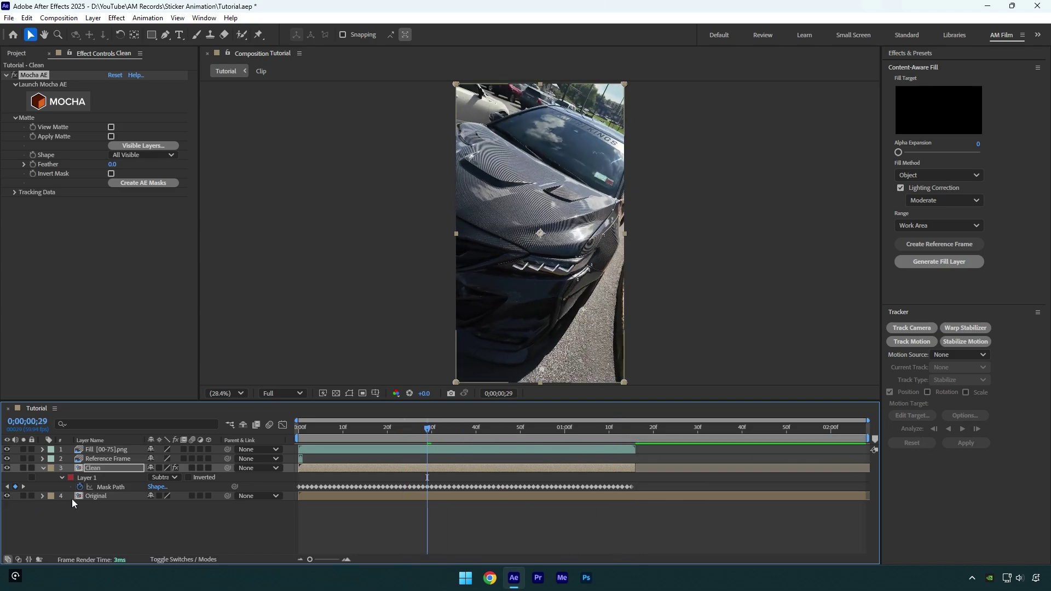
pyautogui.click(86, 497)
pyautogui.hotkey('ctrl', 'd')
pyautogui.moveTo(101, 496); pyautogui.dragTo(107, 447)
# Rename the duplicate Animation and trim its out-point to 1 second 16 frames.
pyautogui.rightClick(106, 449)
pyautogui.click(165, 417)
pyautogui.write('Animat')
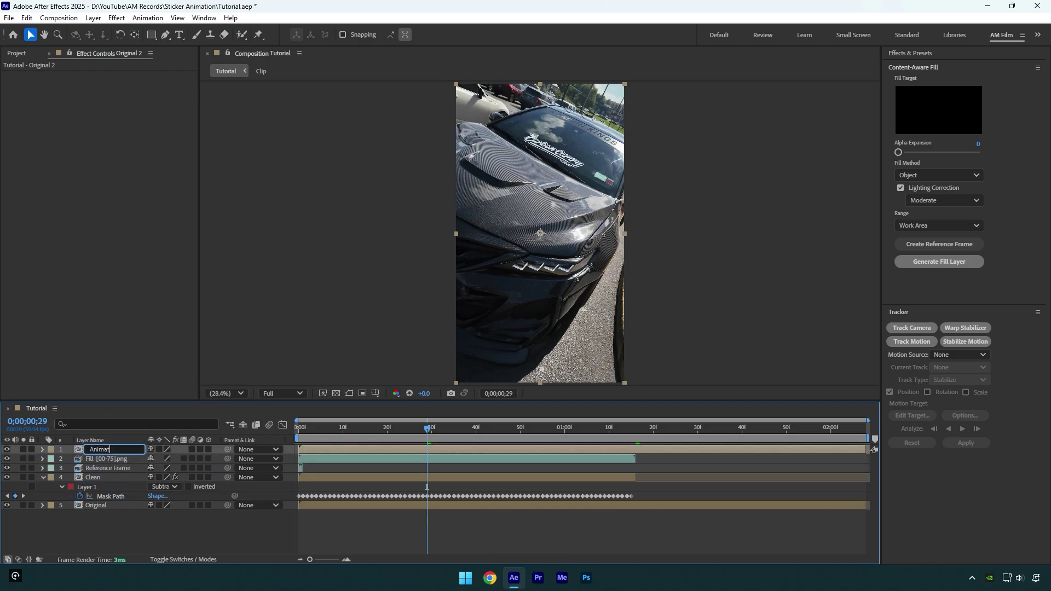
pyautogui.write('ion')
pyautogui.press('Return')
pyautogui.moveTo(426, 430); pyautogui.dragTo(636, 430)
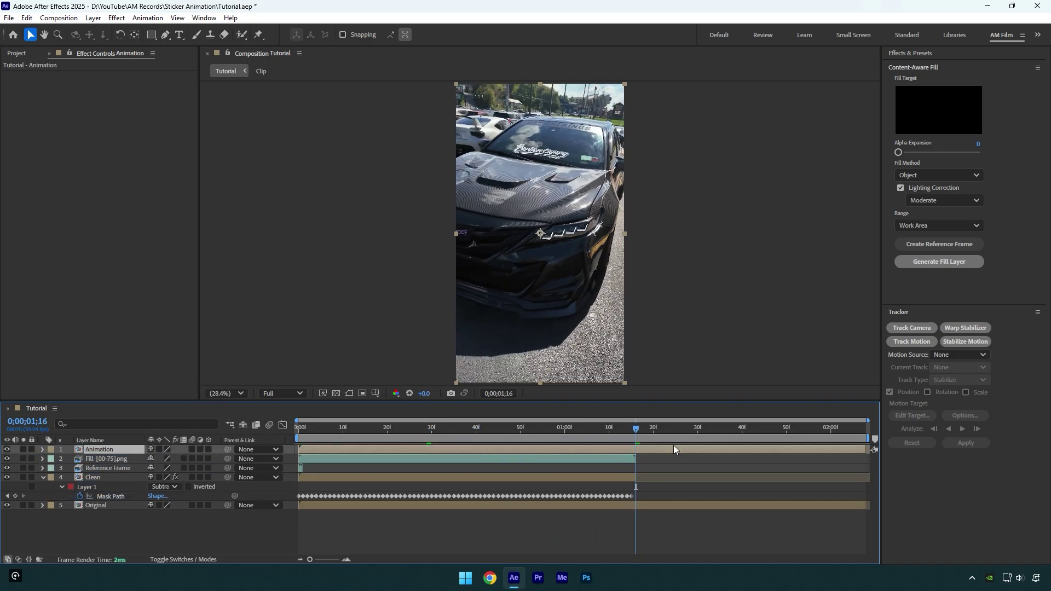
pyautogui.moveTo(868, 451)
pyautogui.mouseDown()
pyautogui.moveTo(636, 451)
pyautogui.moveTo(489, 428)
pyautogui.moveTo(298, 428)
pyautogui.mouseUp()
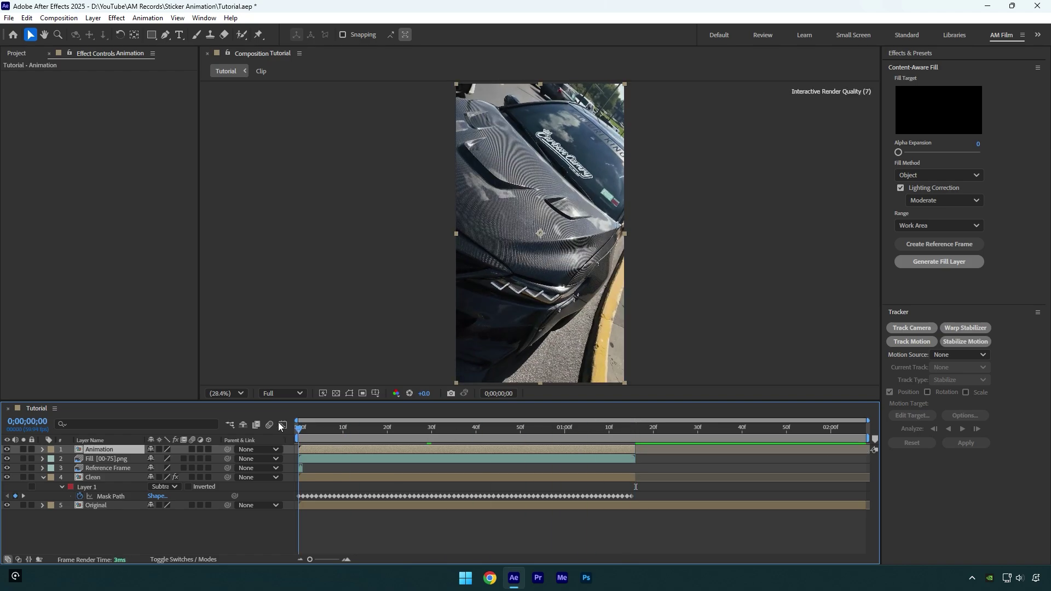
# Paint a Roto Brush matte over the windshield sticker on the Animation layer and freeze it.
pyautogui.click(242, 35)
pyautogui.doubleClick(550, 136)
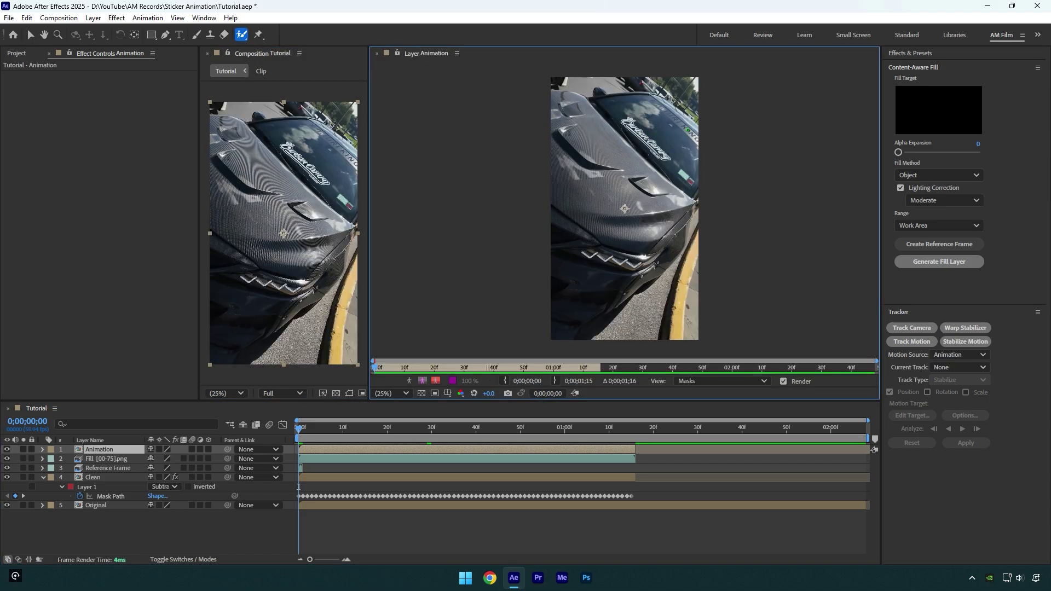
pyautogui.scroll(5, 551, 156)
pyautogui.moveTo(552, 165); pyautogui.dragTo(600, 212)
pyautogui.moveTo(530, 168); pyautogui.dragTo(579, 201)
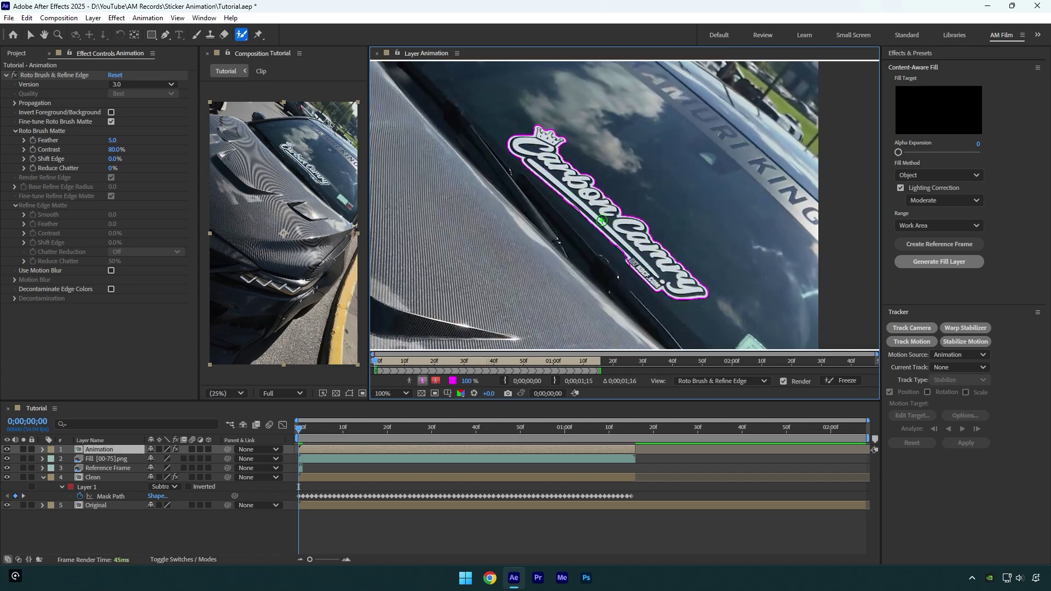
pyautogui.scroll(-2, 694, 312)
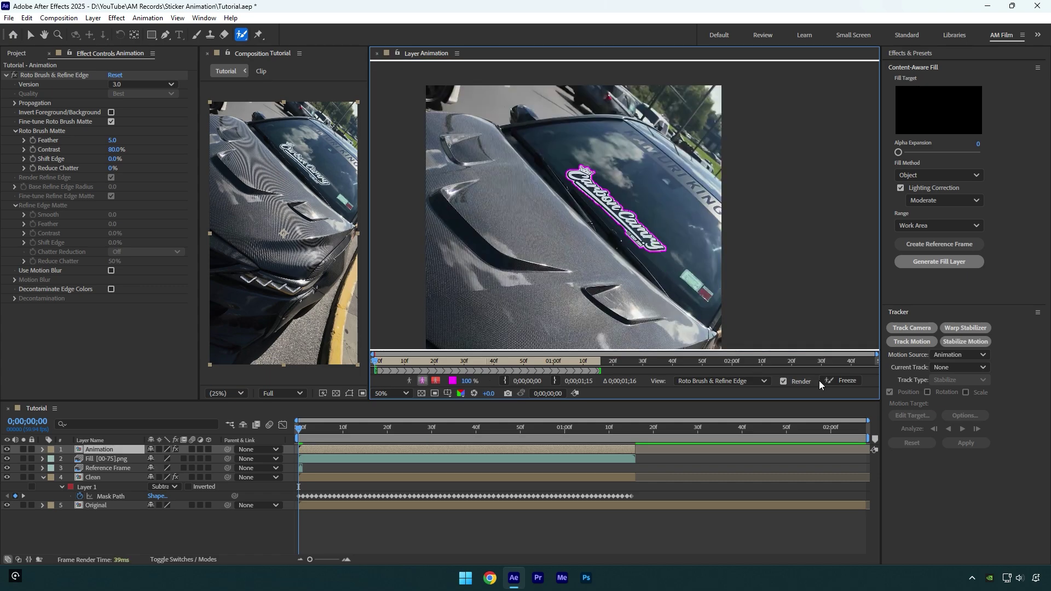
pyautogui.click(831, 381)
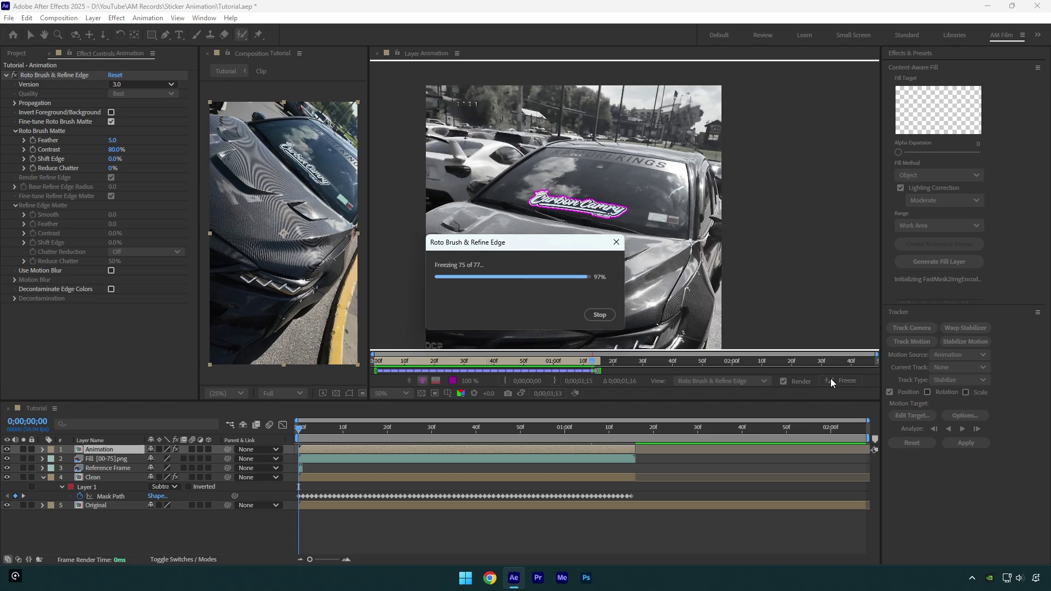
pyautogui.click(377, 54)
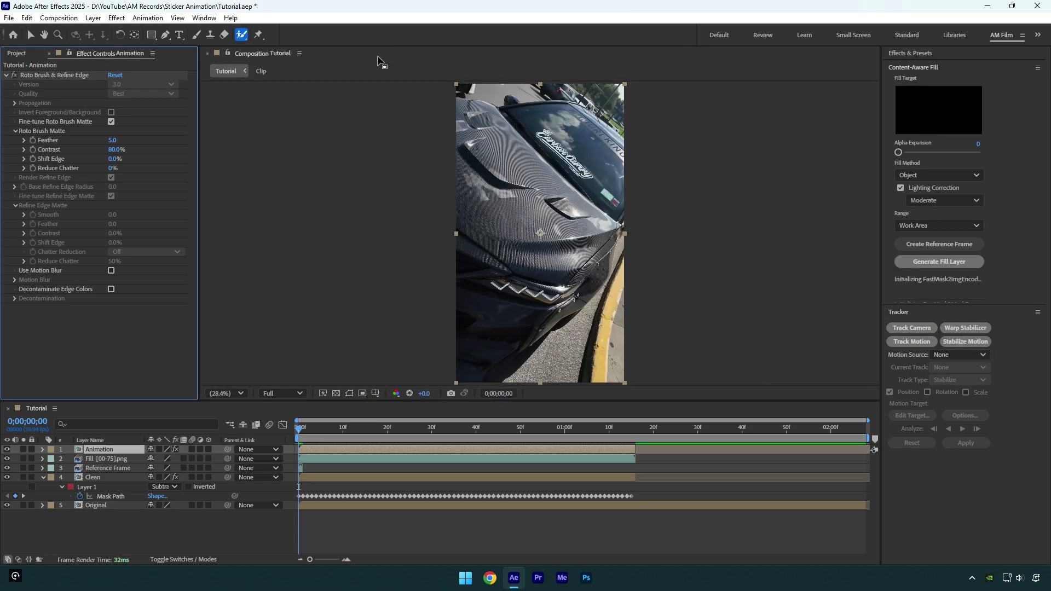
# Set a Position keyframe on the Animation layer at 1 second 16 frames.
pyautogui.press('v')
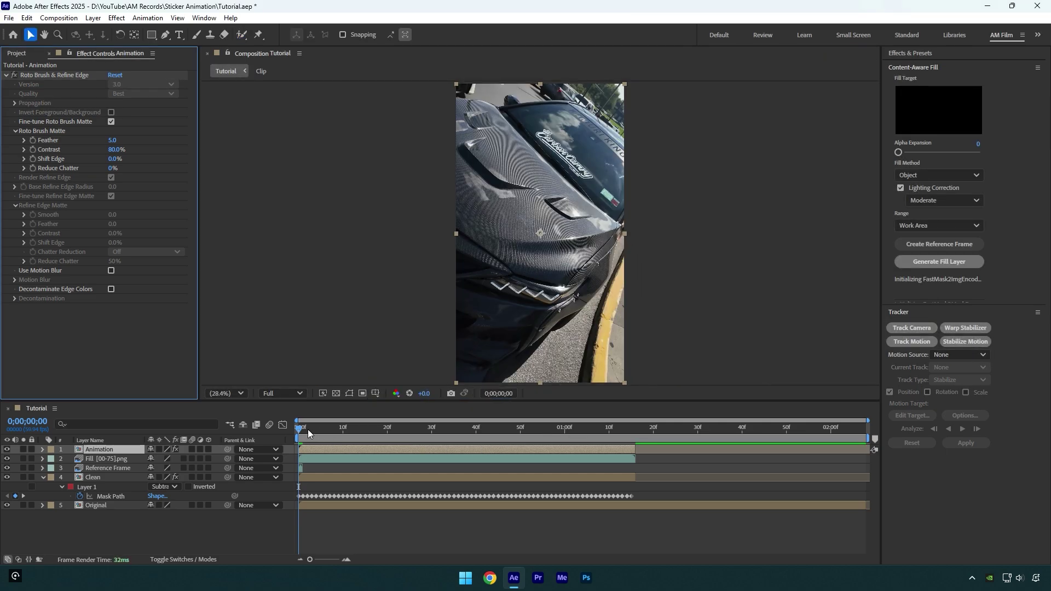
pyautogui.moveTo(304, 430); pyautogui.dragTo(634, 438)
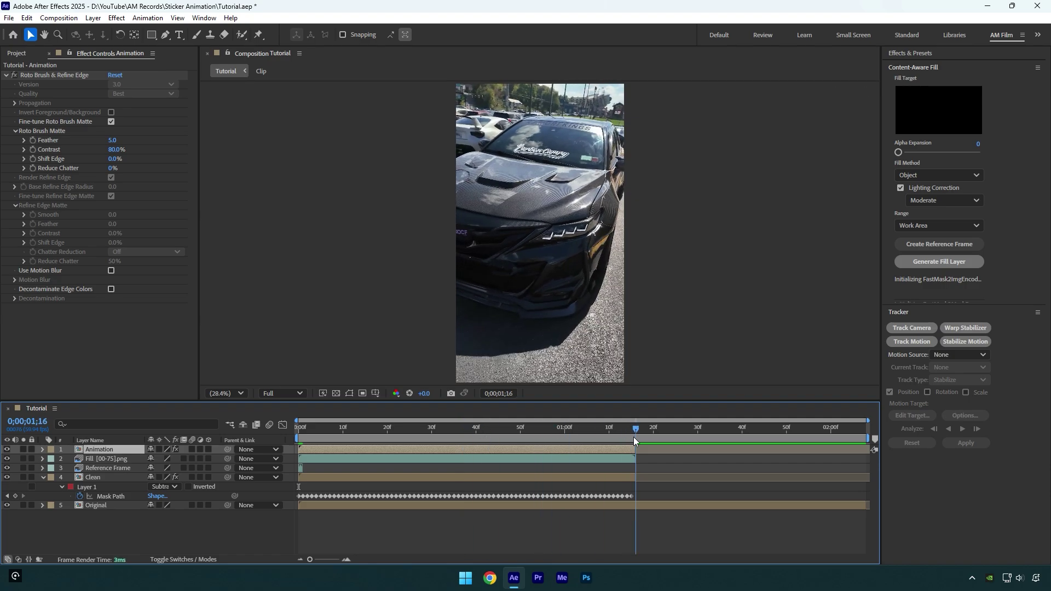
pyautogui.press('p')
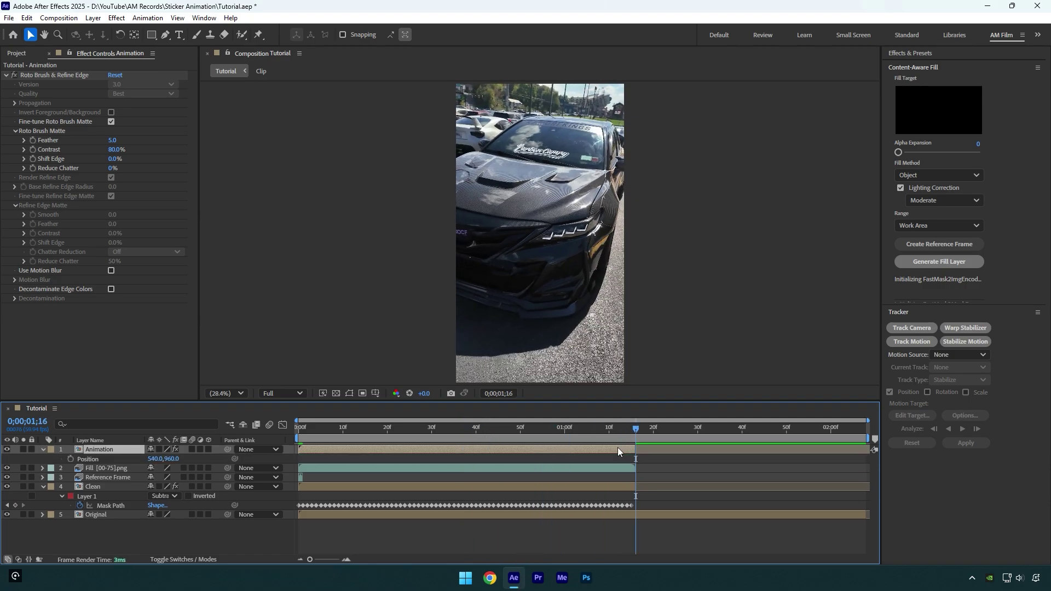
pyautogui.click(70, 460)
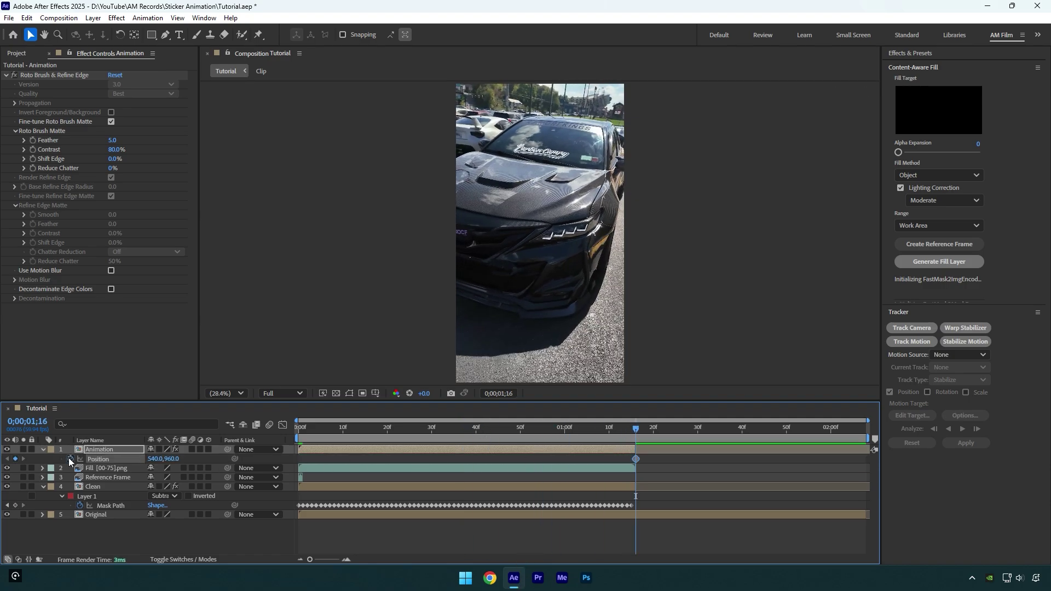
# Raise the sticker at 24 frames and Easy Ease both Position keyframes.
pyautogui.moveTo(627, 434); pyautogui.dragTo(405, 434)
pyautogui.moveTo(168, 459); pyautogui.dragTo(109, 470)
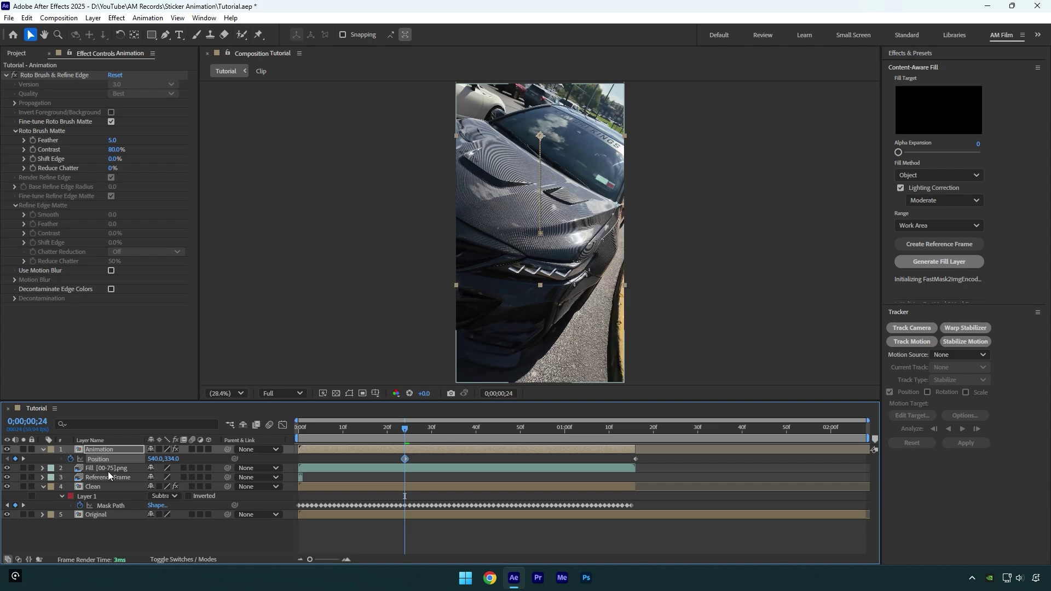
pyautogui.moveTo(654, 456); pyautogui.dragTo(396, 477)
pyautogui.press('F9')
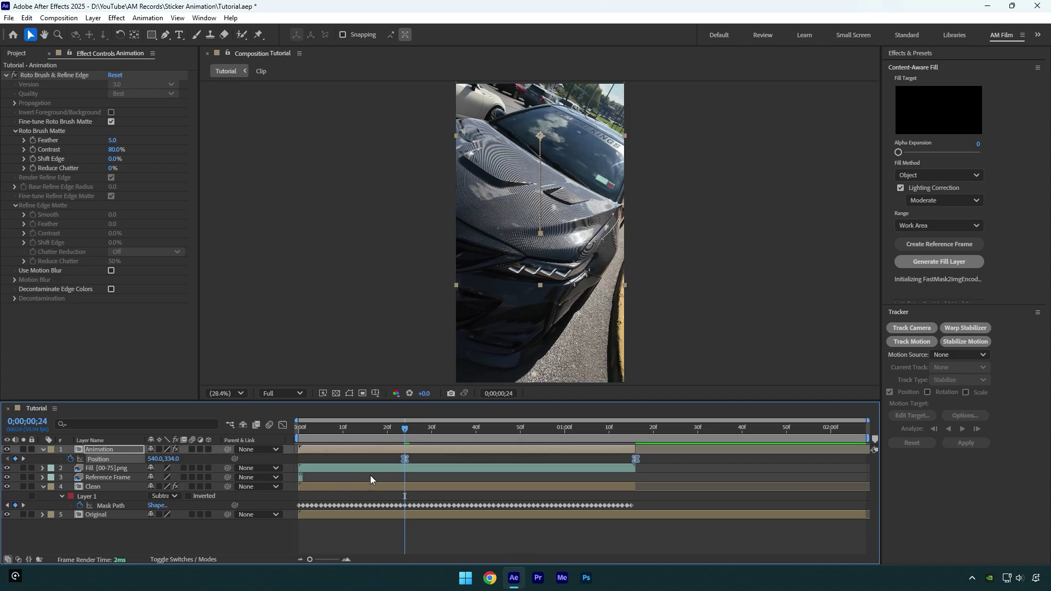
# In the Graph Editor, drag the Position speed influence handles right for a slow build and sharp peak.
pyautogui.click(283, 425)
pyautogui.rightClick(350, 497)
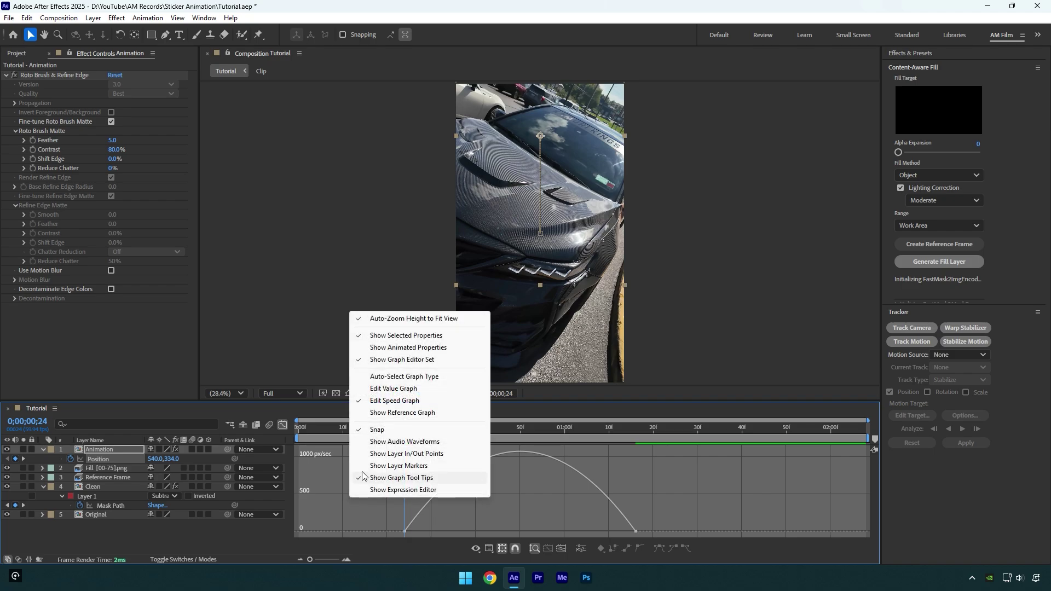
pyautogui.click(383, 405)
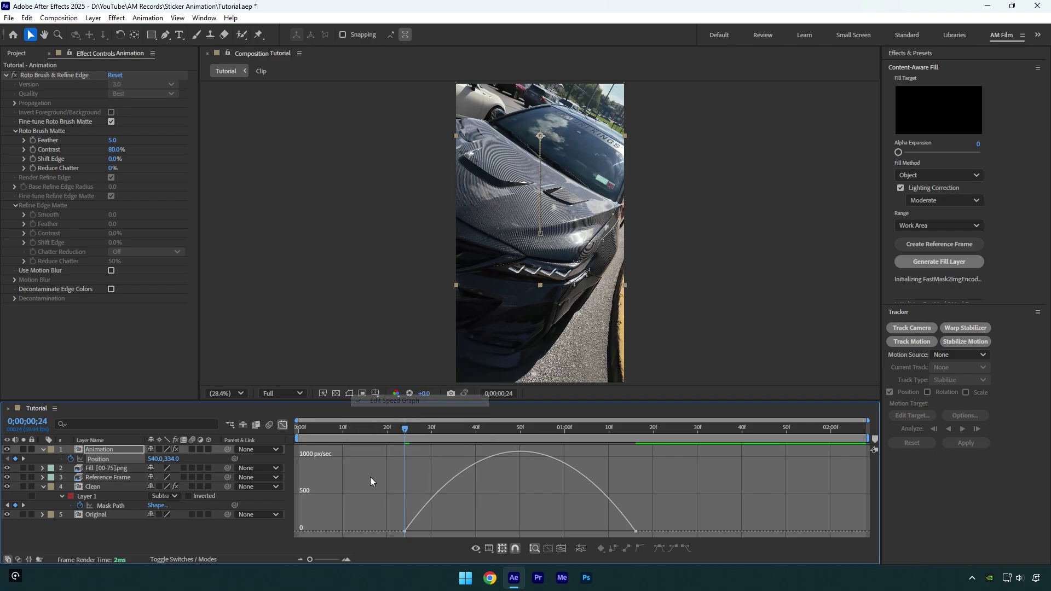
pyautogui.moveTo(378, 501)
pyautogui.mouseDown()
pyautogui.moveTo(425, 538)
pyautogui.moveTo(519, 533)
pyautogui.mouseUp()
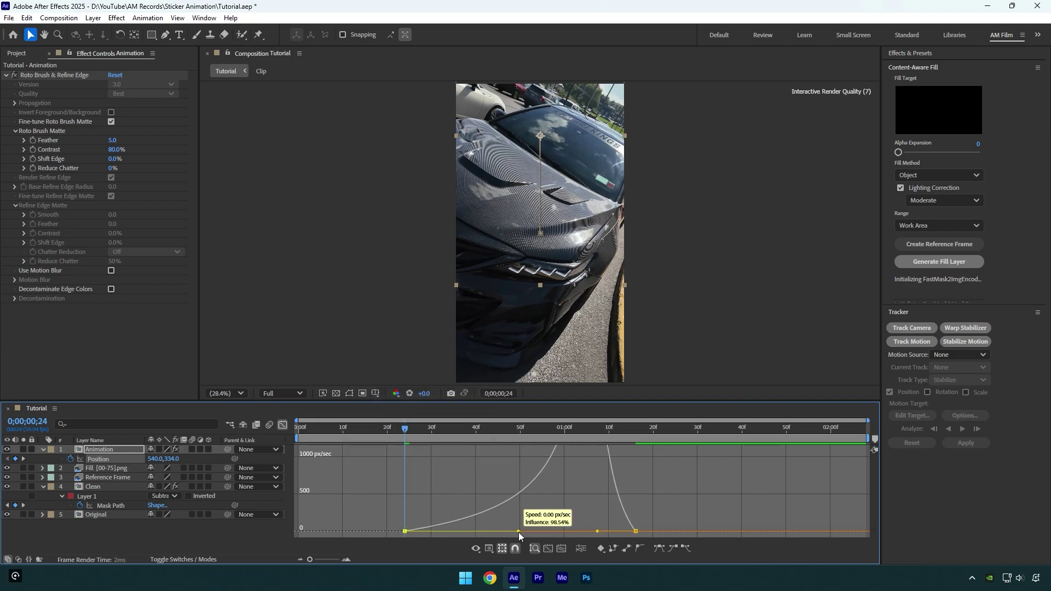
pyautogui.moveTo(602, 532); pyautogui.dragTo(633, 533)
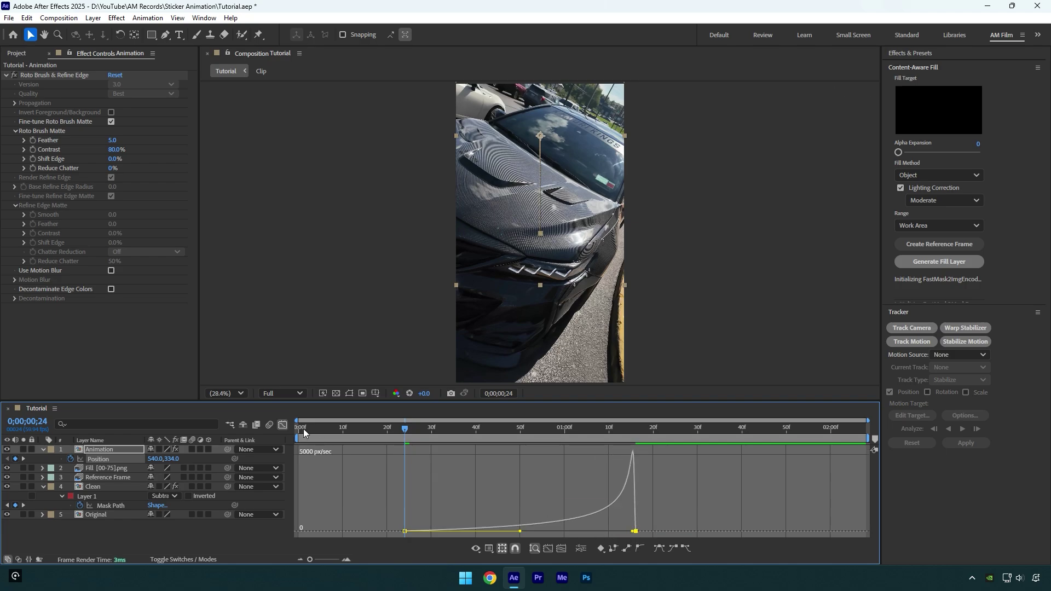
pyautogui.click(282, 425)
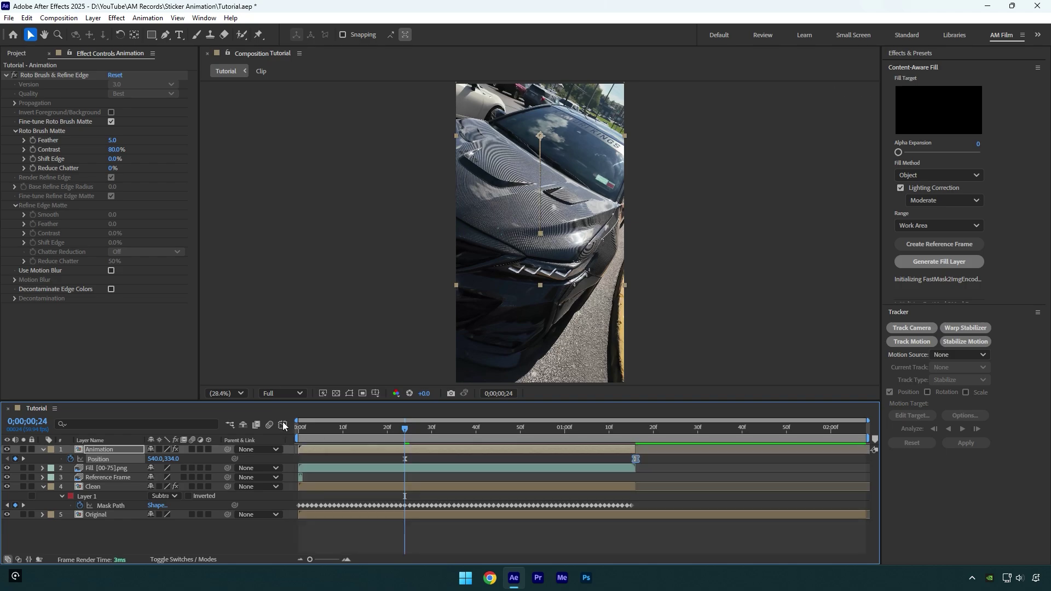
# Enable motion blur on the Animation layer and preview the composition.
pyautogui.click(193, 452)
pyautogui.press('space')
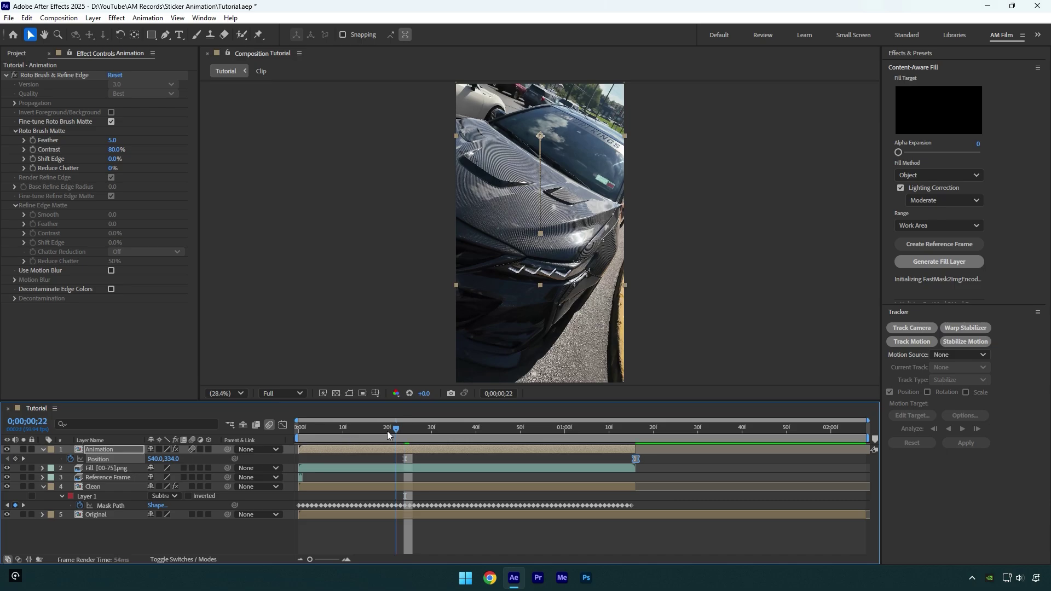